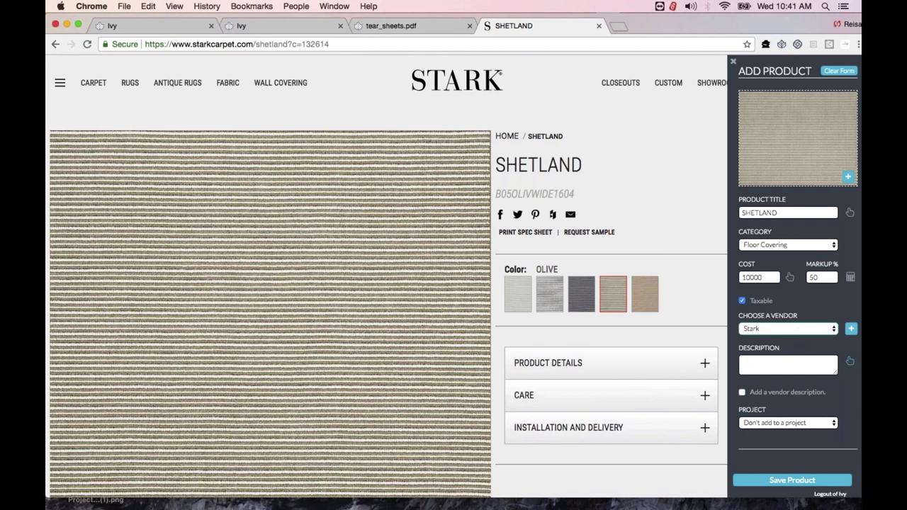
Assign the SHETLAND product to the Ashland Court project and save it to the product library
{"action": "left_click", "coordinate": [776, 422]}
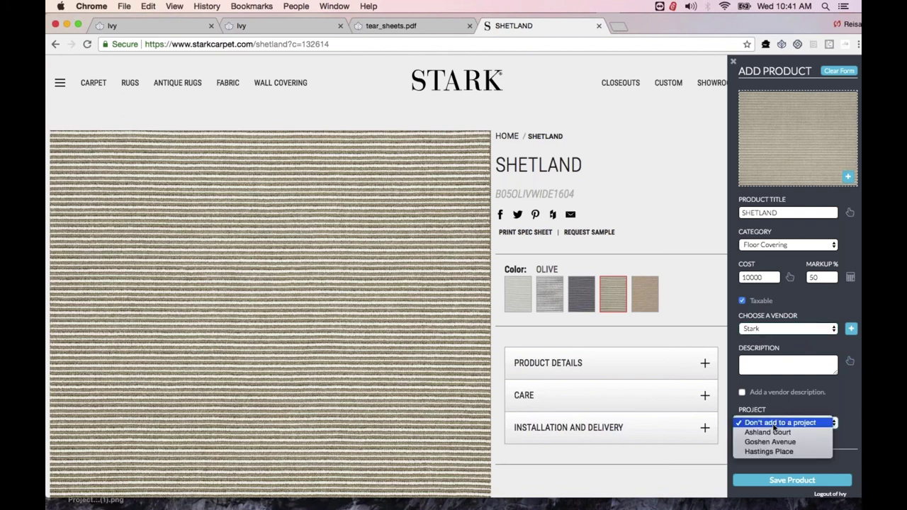
{"action": "left_click", "coordinate": [769, 432]}
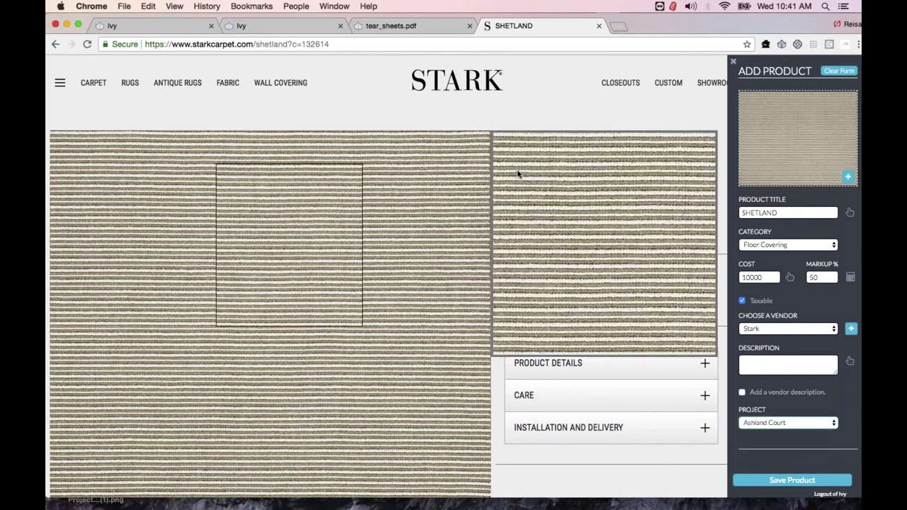
{"action": "left_click", "coordinate": [203, 27]}
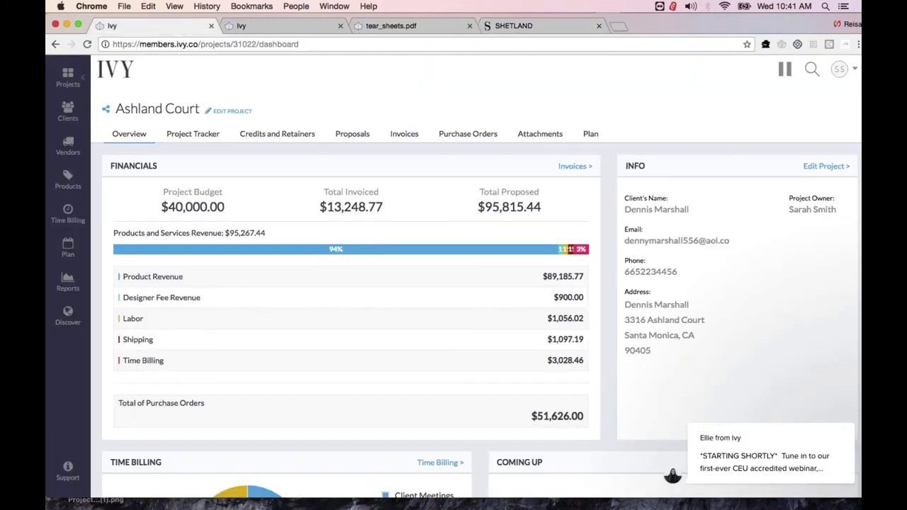
{"action": "left_click", "coordinate": [486, 26]}
{"action": "scroll", "coordinate": [793, 438], "scroll_direction": "down", "scroll_amount": 5}
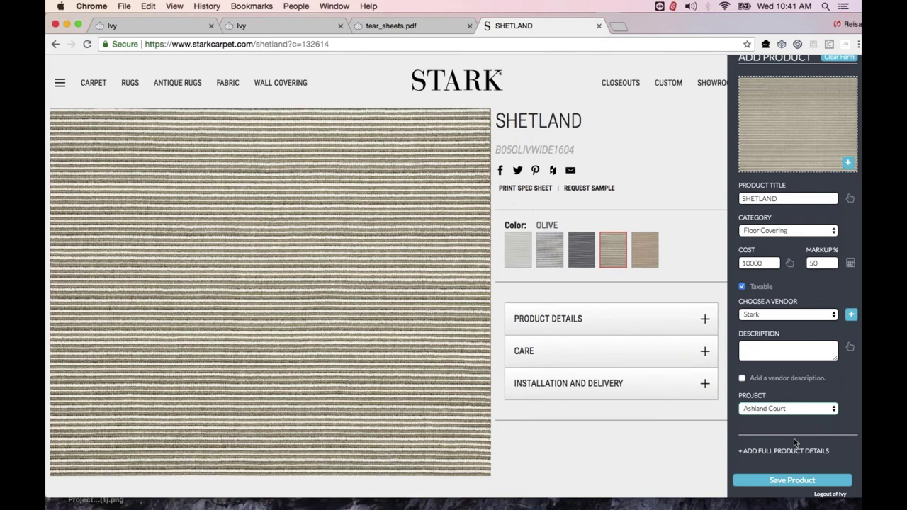
{"action": "left_click", "coordinate": [794, 447]}
{"action": "left_click", "coordinate": [774, 480]}
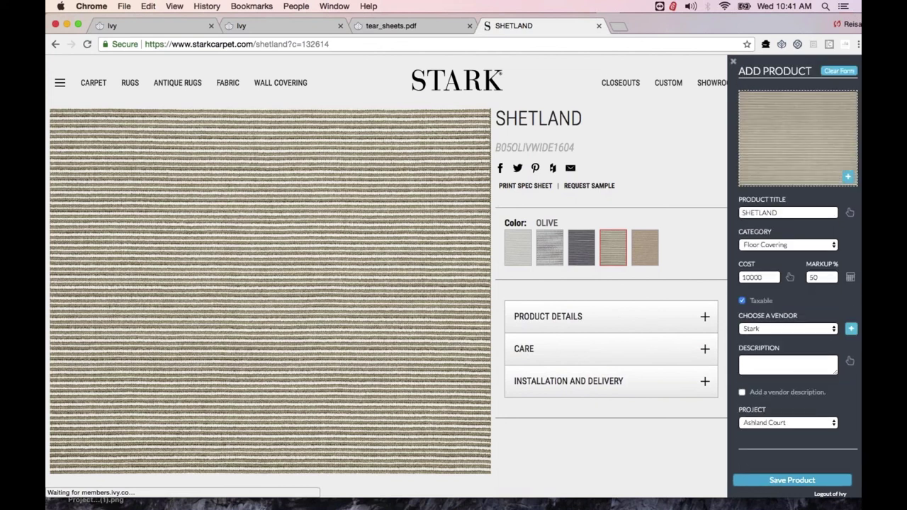
{"action": "left_click", "coordinate": [774, 480]}
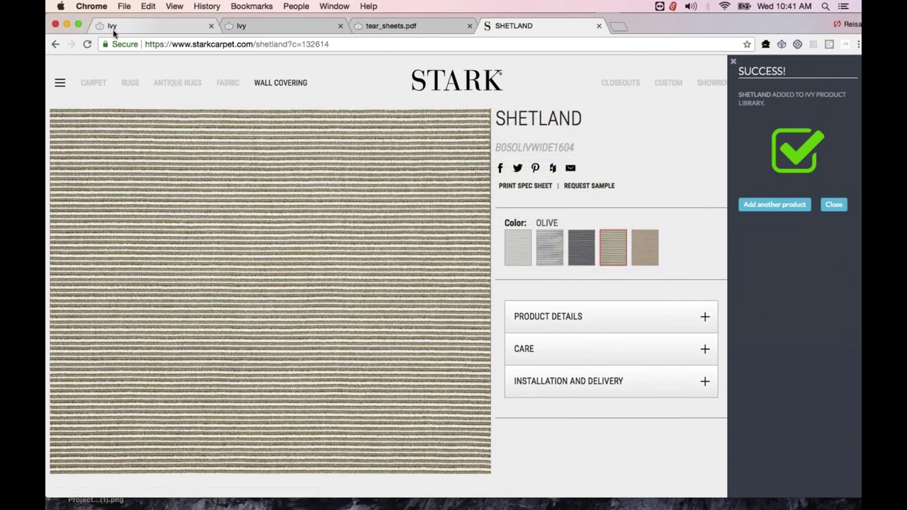
Start a new Ashland Court proposal and add the SHETLAND carpet and the XL "Forevers I, Set of 4" print from the project drafts
{"action": "left_click", "coordinate": [149, 26]}
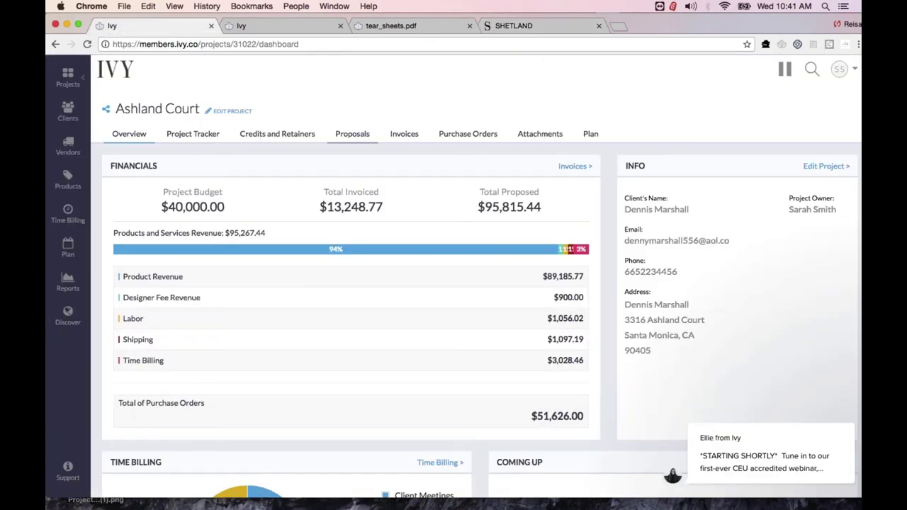
{"action": "left_click", "coordinate": [359, 134]}
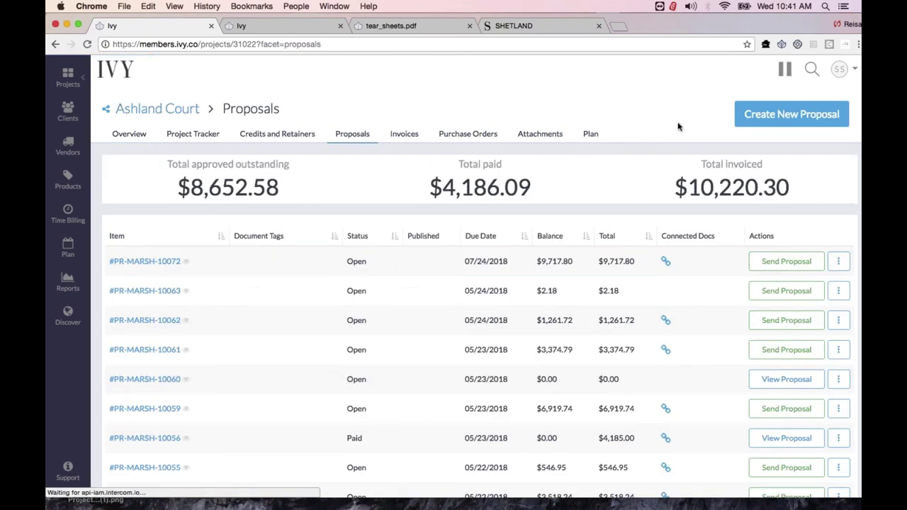
{"action": "left_click", "coordinate": [791, 114]}
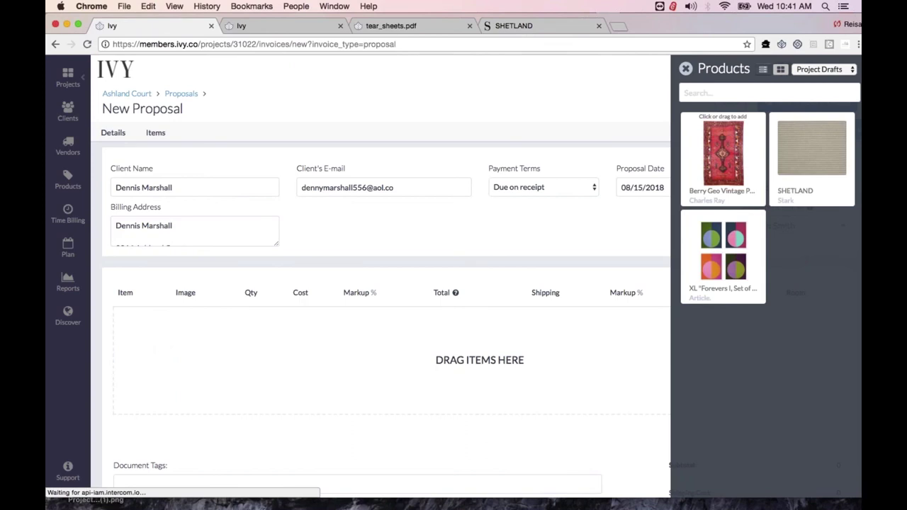
{"action": "left_click", "coordinate": [804, 146]}
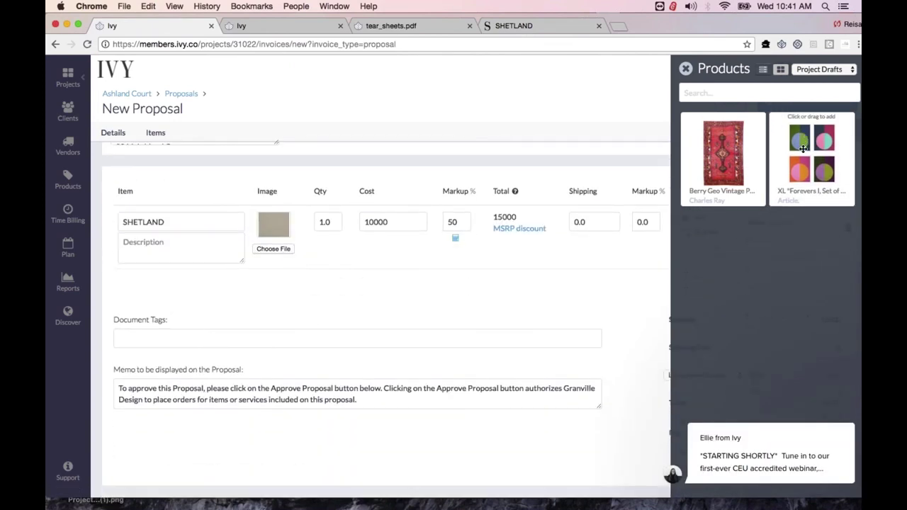
{"action": "left_click", "coordinate": [803, 146]}
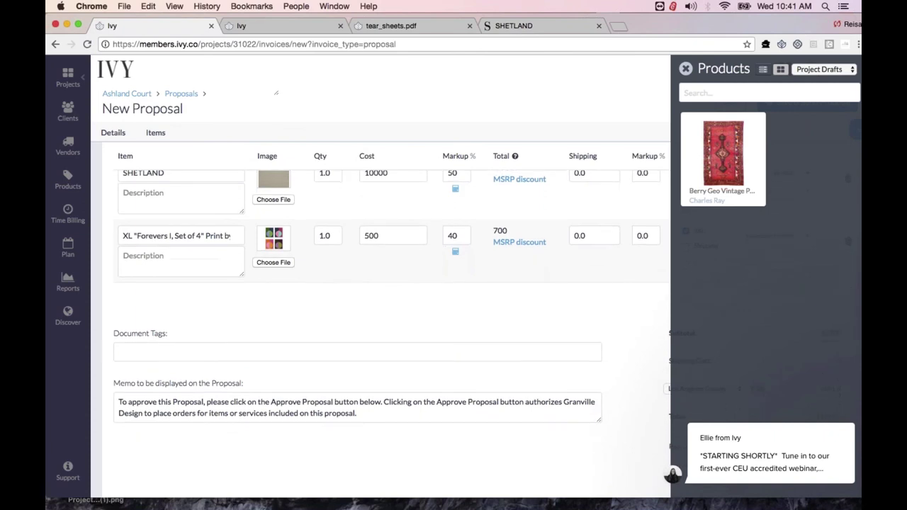
Add the Freight/Delivery service to the new proposal and save it without sending
{"action": "left_click", "coordinate": [822, 68]}
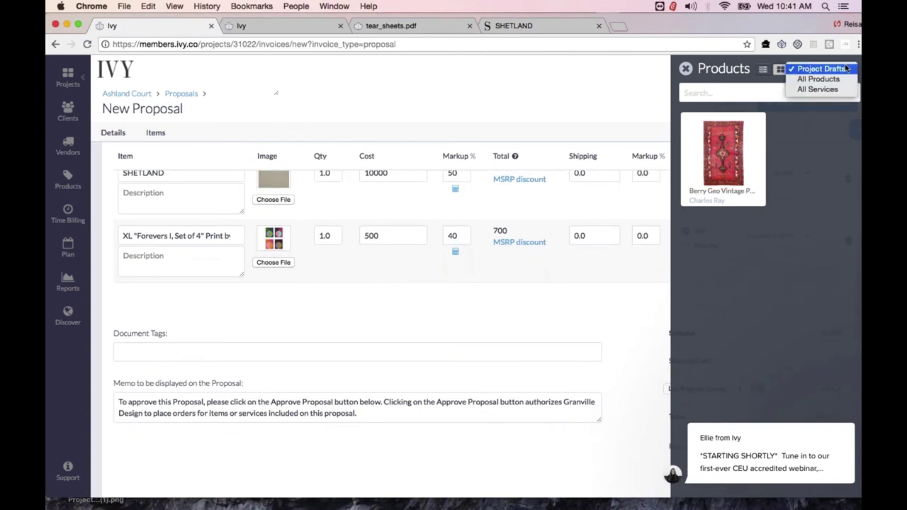
{"action": "left_click", "coordinate": [836, 90]}
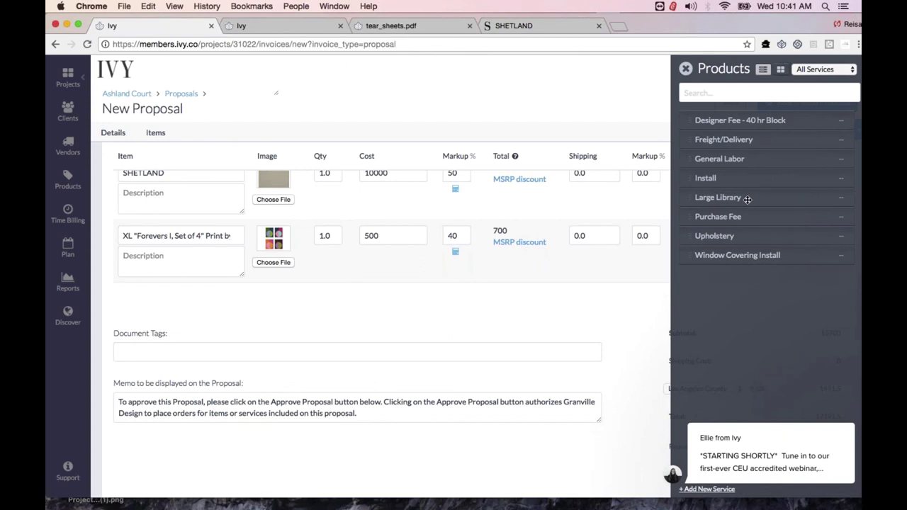
{"action": "left_click", "coordinate": [750, 147]}
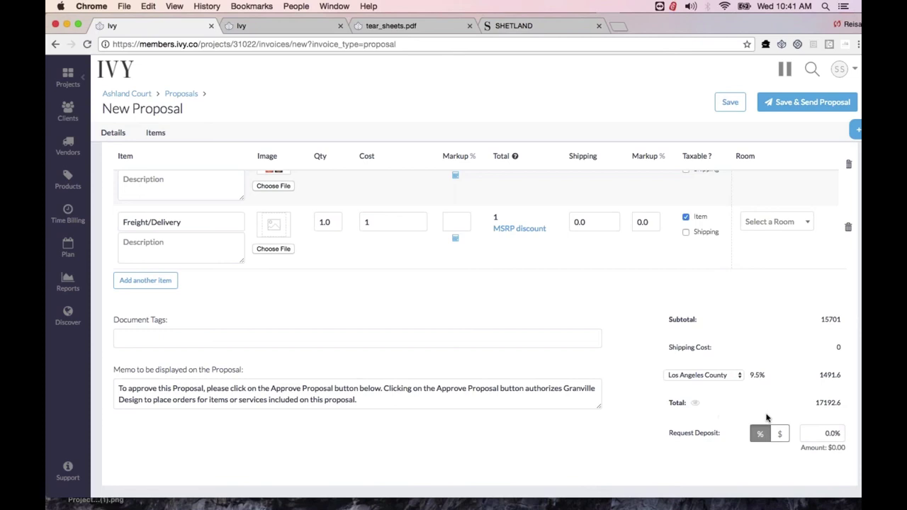
{"action": "scroll", "coordinate": [766, 419], "scroll_direction": "up", "scroll_amount": 5}
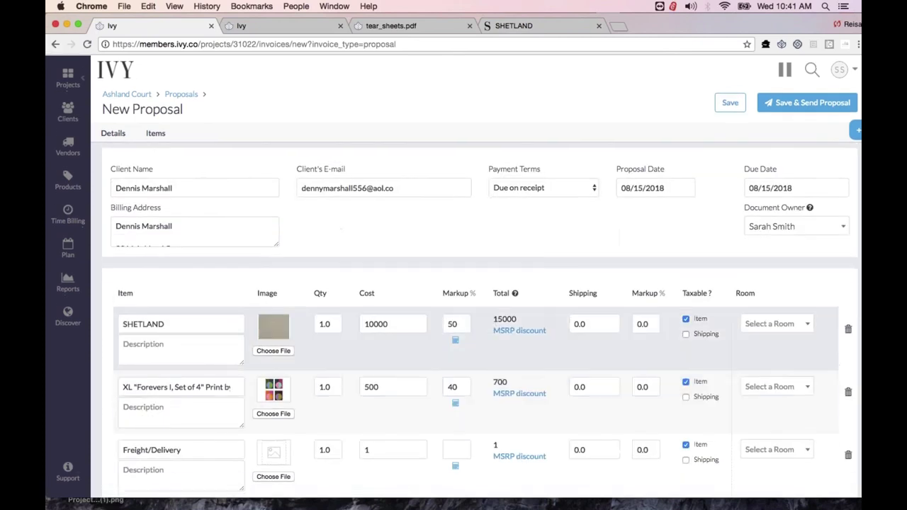
{"action": "left_click", "coordinate": [730, 102]}
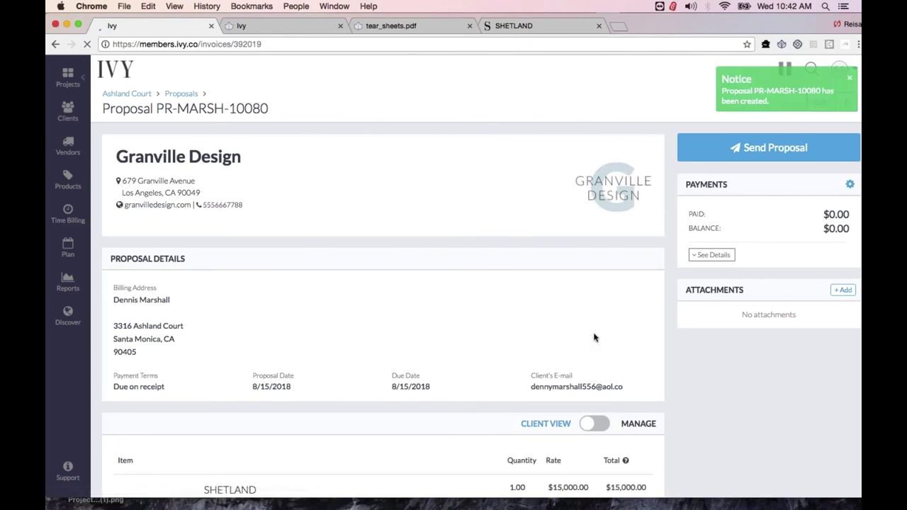
Allow the client to view the markup percent and approve per line, and return the proposal to client view
{"action": "scroll", "coordinate": [595, 338], "scroll_direction": "down", "scroll_amount": 3}
{"action": "left_click", "coordinate": [597, 308]}
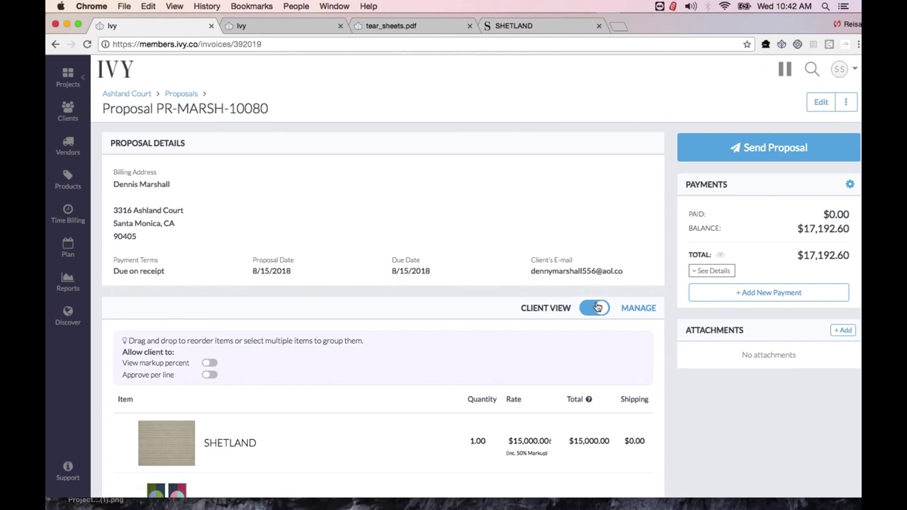
{"action": "scroll", "coordinate": [597, 307], "scroll_direction": "down", "scroll_amount": 3}
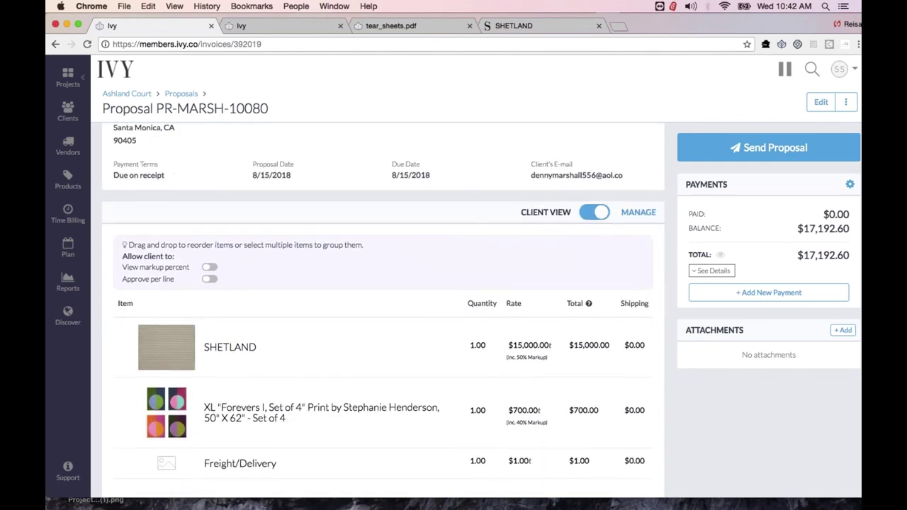
{"action": "scroll", "coordinate": [230, 194], "scroll_direction": "down", "scroll_amount": 2}
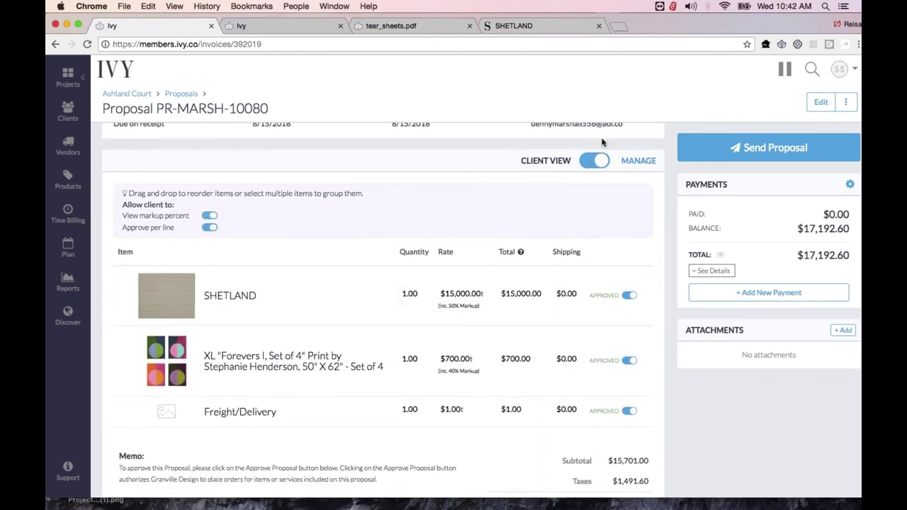
{"action": "left_click", "coordinate": [594, 160]}
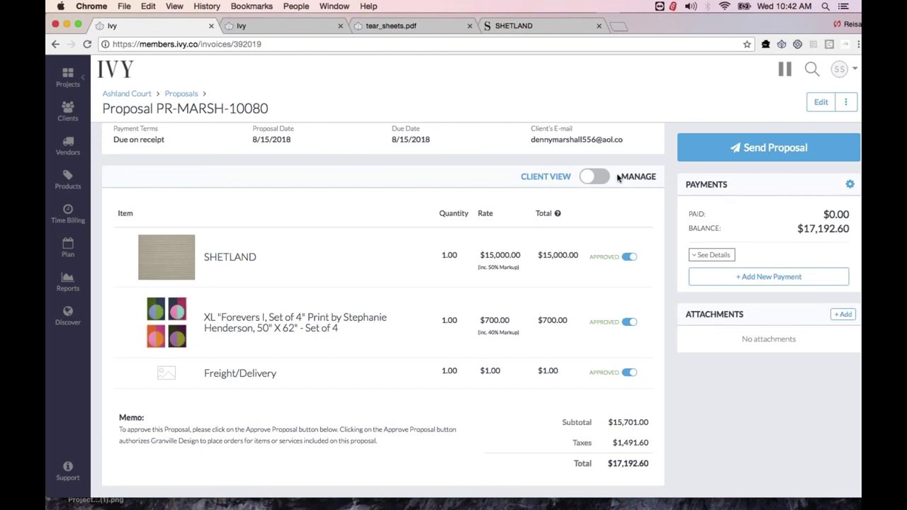
Check the proposal's attachments section and its sending options, and close the form without sending
{"action": "left_click_drag", "start_coordinate": [687, 314], "coordinate": [742, 338]}
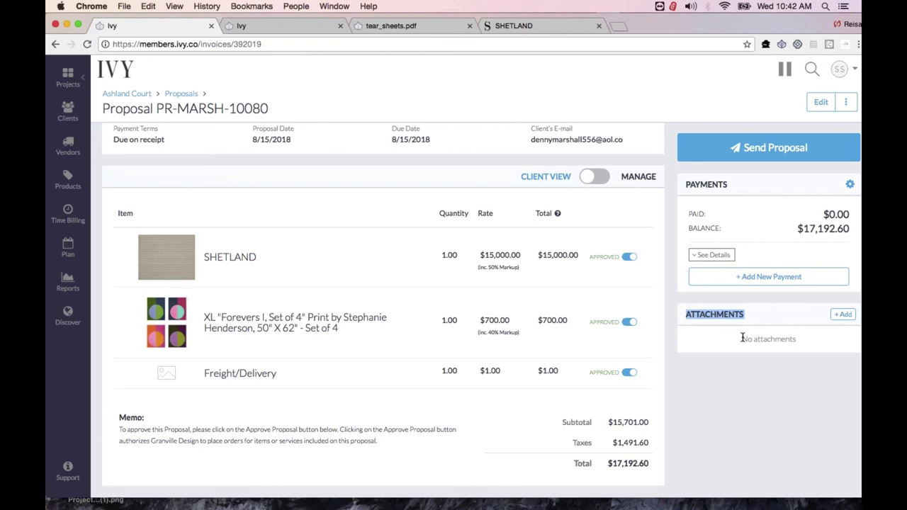
{"action": "left_click", "coordinate": [773, 148]}
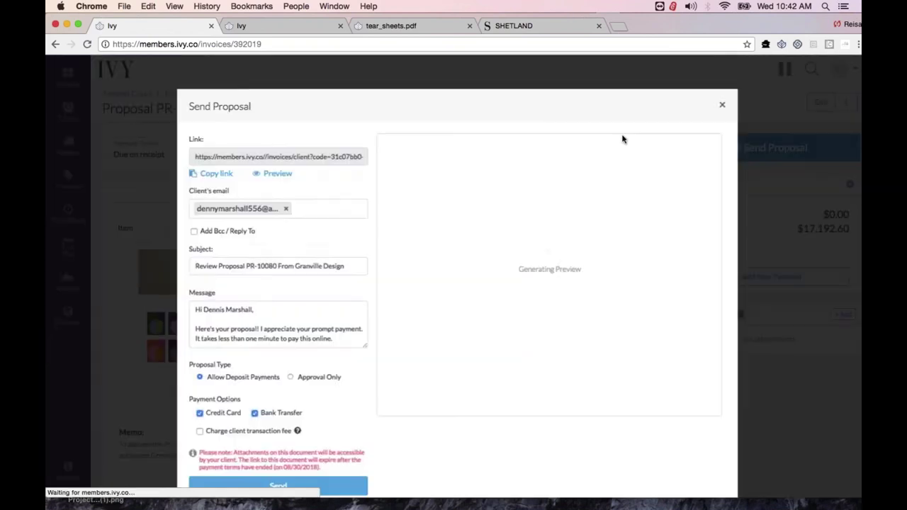
{"action": "left_click", "coordinate": [723, 106]}
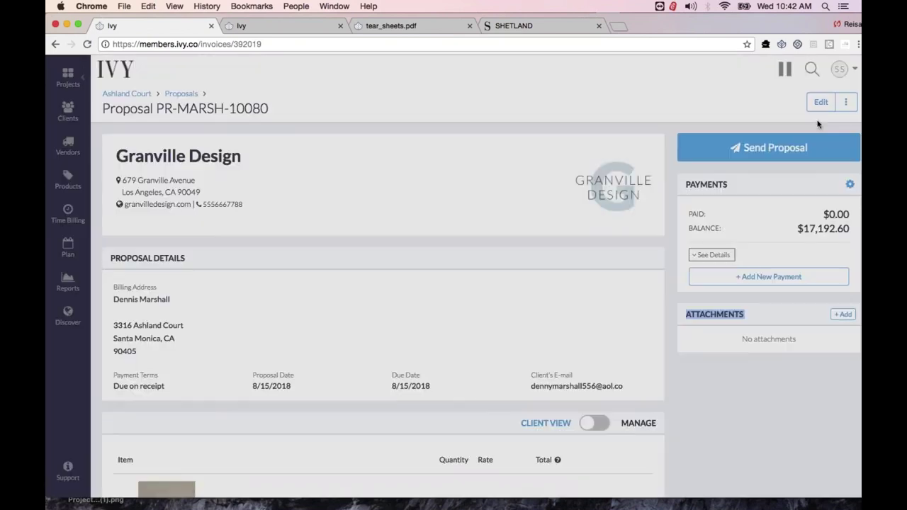
View the Ashland Court tear sheets, examining the product images, descriptions and pricing of the kilim rug and the Kelston sofa
{"action": "left_click", "coordinate": [845, 105]}
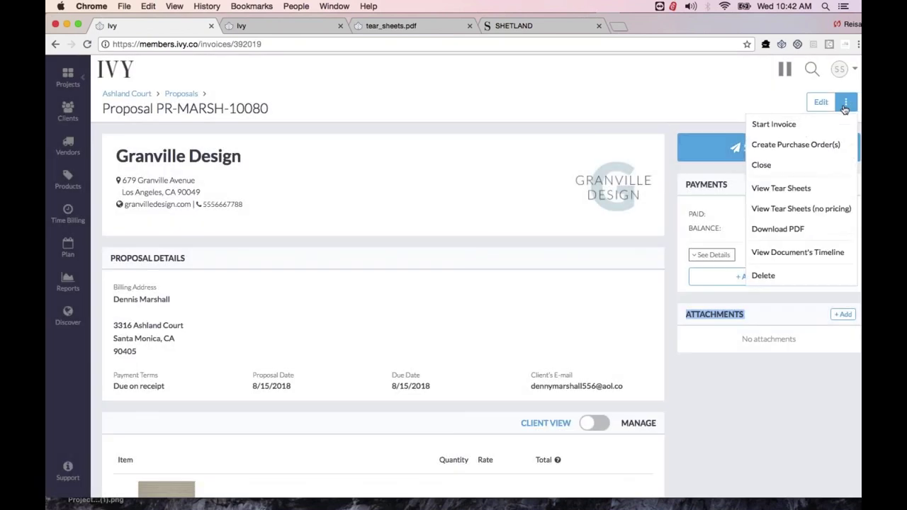
{"action": "left_click", "coordinate": [783, 189]}
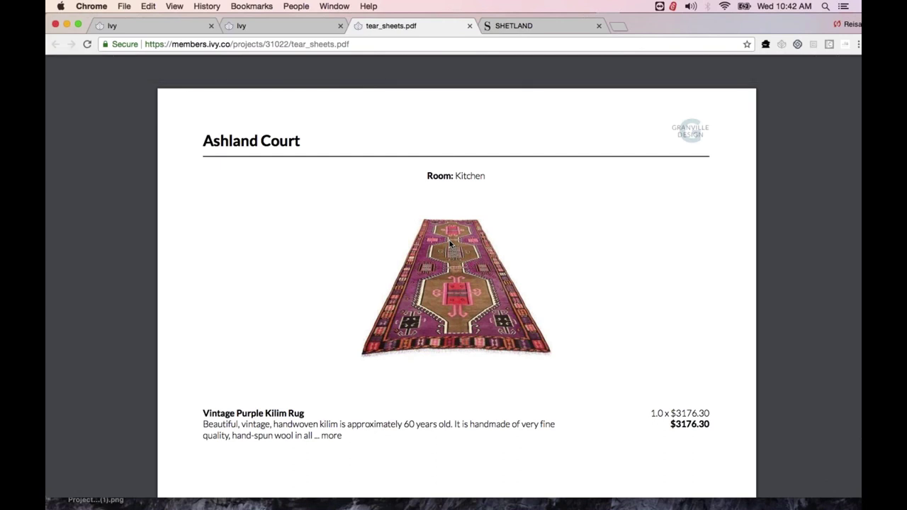
{"action": "scroll", "coordinate": [449, 240], "scroll_direction": "down", "scroll_amount": 6}
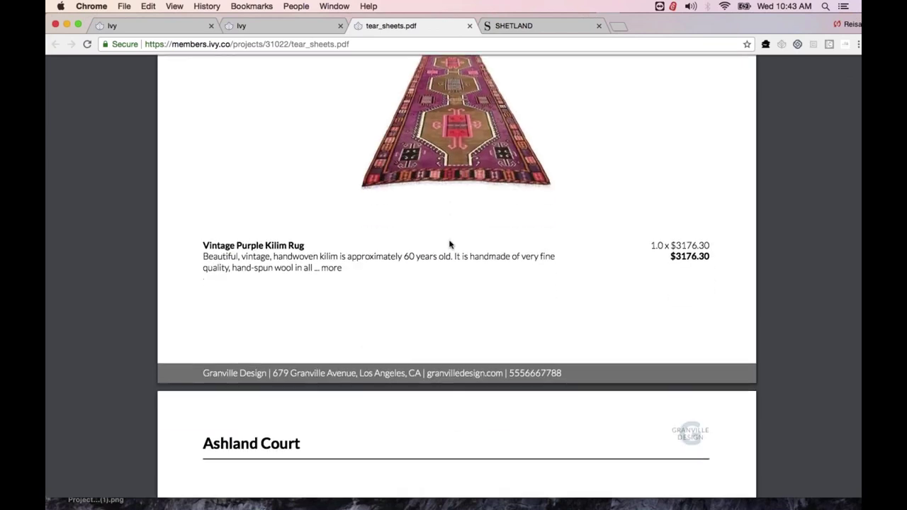
{"action": "scroll", "coordinate": [450, 245], "scroll_direction": "down", "scroll_amount": 2}
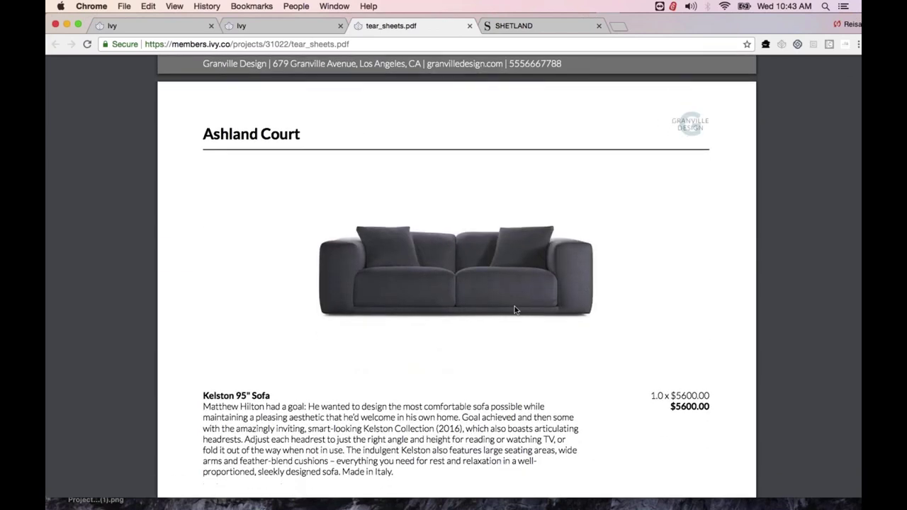
{"action": "left_click_drag", "start_coordinate": [652, 395], "coordinate": [690, 417]}
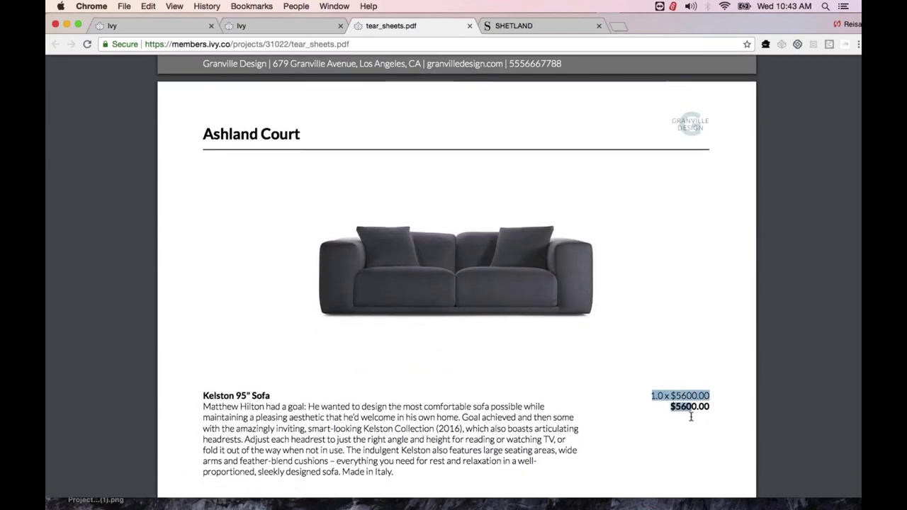
{"action": "scroll", "coordinate": [691, 417], "scroll_direction": "down", "scroll_amount": 3}
{"action": "scroll", "coordinate": [691, 416], "scroll_direction": "up", "scroll_amount": 3}
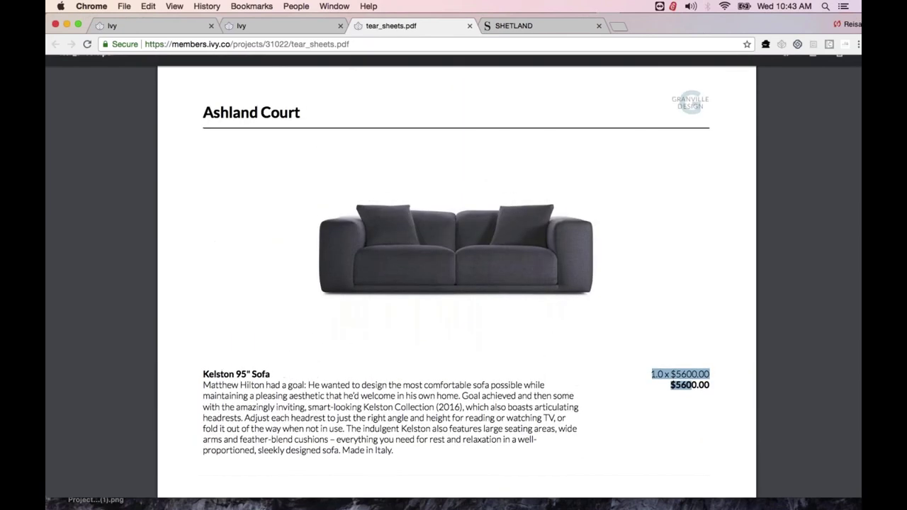
Return to the proposal and generate its purchase orders for Stark and Article., leaving Freight/Delivery without a vendor
{"action": "left_click", "coordinate": [181, 29]}
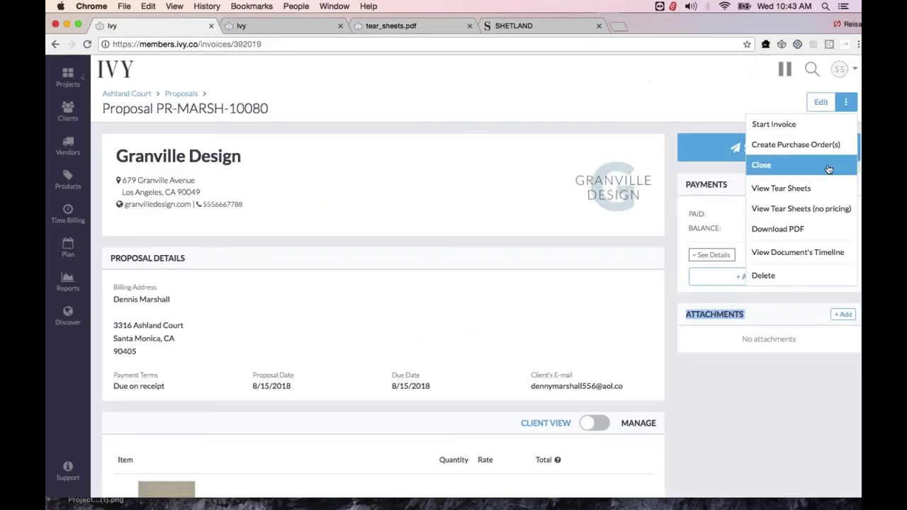
{"action": "left_click", "coordinate": [798, 145]}
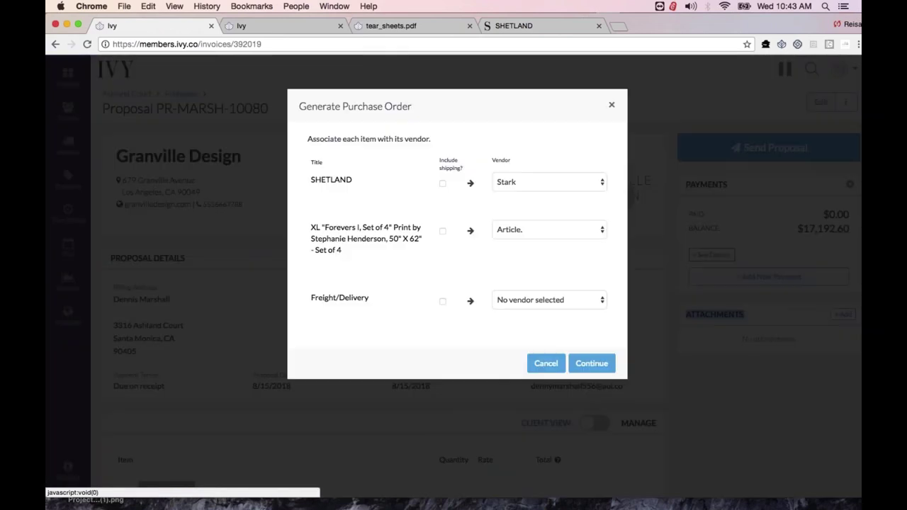
{"action": "left_click", "coordinate": [591, 363]}
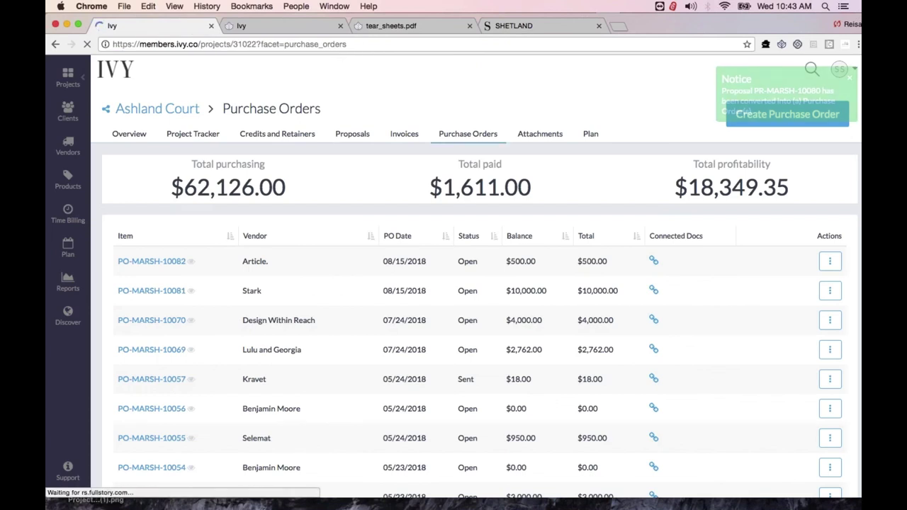
Review the Design Within Reach purchase order's details and return to the Ashland Court project overview
{"action": "left_click", "coordinate": [164, 322]}
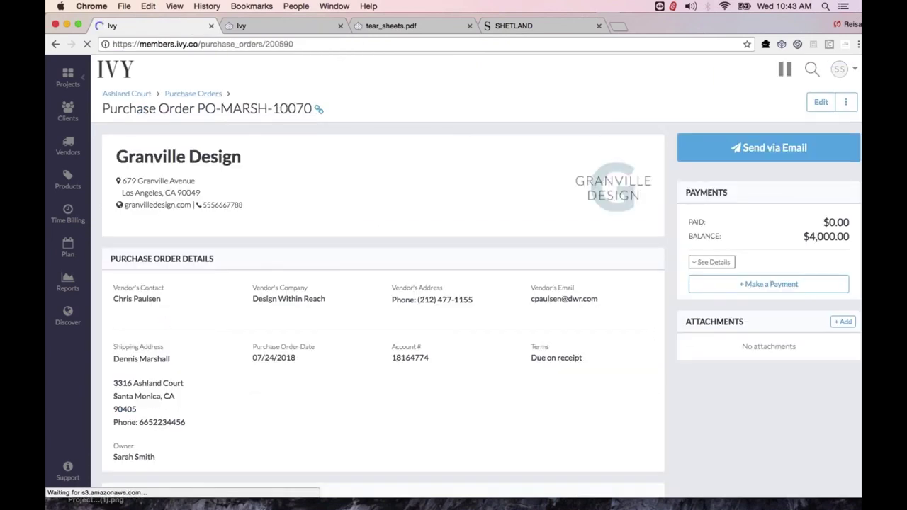
{"action": "scroll", "coordinate": [163, 322], "scroll_direction": "down", "scroll_amount": 3}
{"action": "scroll", "coordinate": [454, 319], "scroll_direction": "down", "scroll_amount": 1}
{"action": "left_click_drag", "start_coordinate": [476, 352], "coordinate": [517, 352]}
{"action": "scroll", "coordinate": [589, 363], "scroll_direction": "up", "scroll_amount": 3}
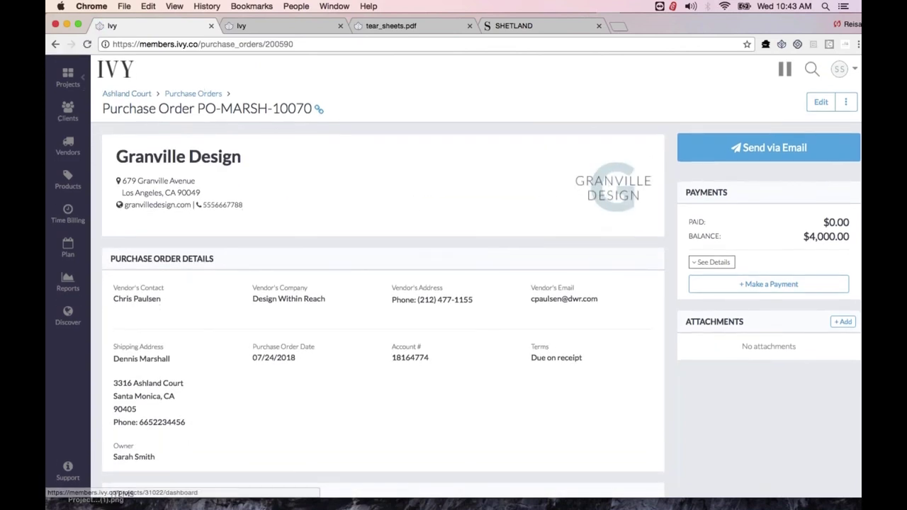
{"action": "left_click", "coordinate": [127, 93]}
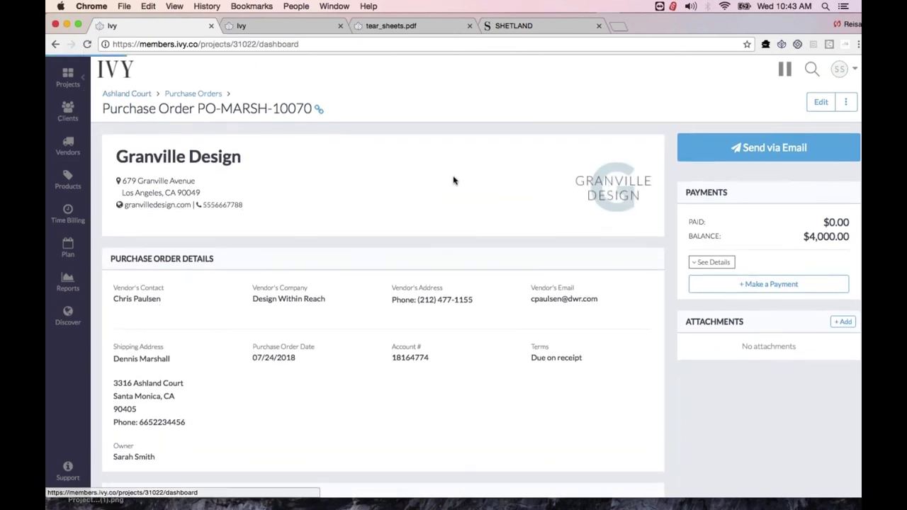
View Ashland Court's plan calendar, and check the project tracker's schedule, download and tear sheet options without choosing one
{"action": "left_click", "coordinate": [586, 135]}
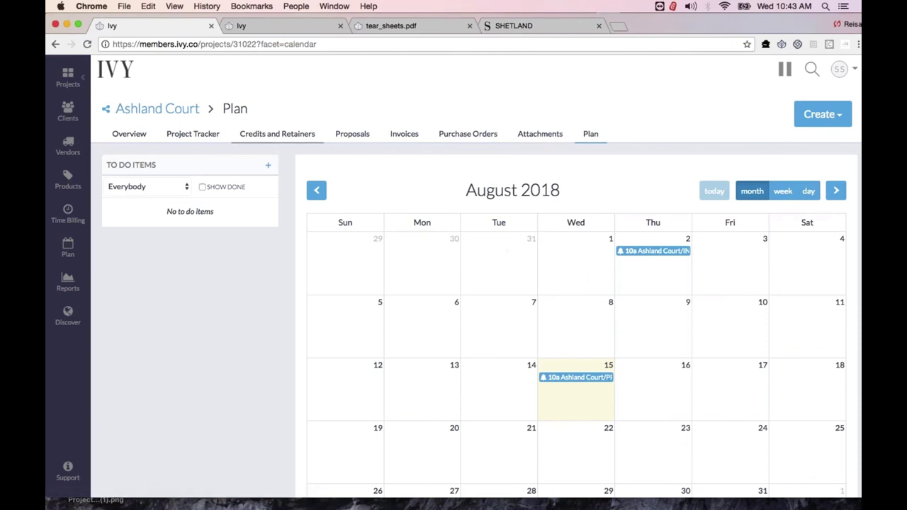
{"action": "left_click", "coordinate": [190, 139]}
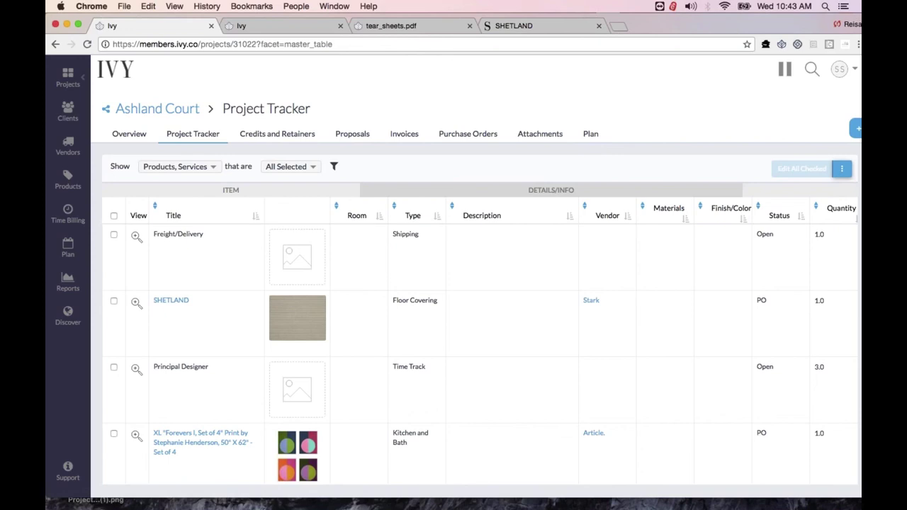
{"action": "left_click", "coordinate": [845, 172]}
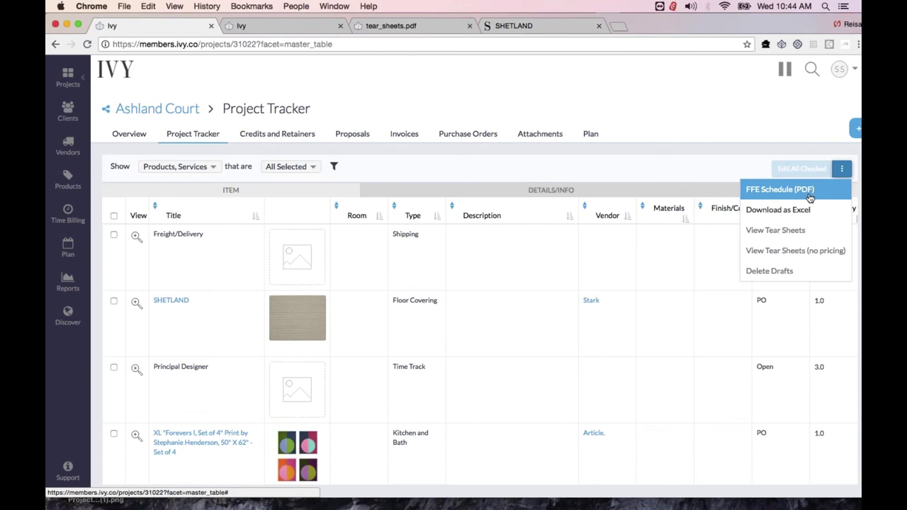
{"action": "left_click", "coordinate": [664, 82]}
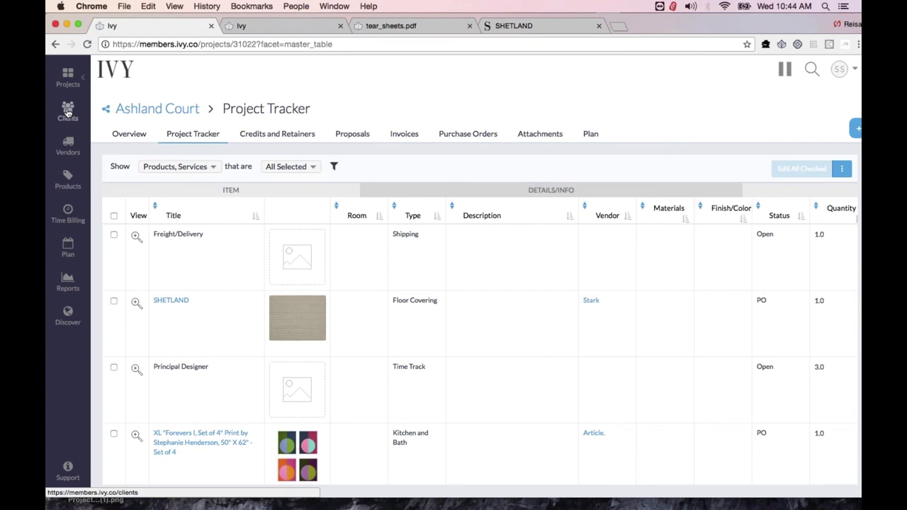
View the company-wide vendor list and the product library
{"action": "left_click", "coordinate": [68, 143]}
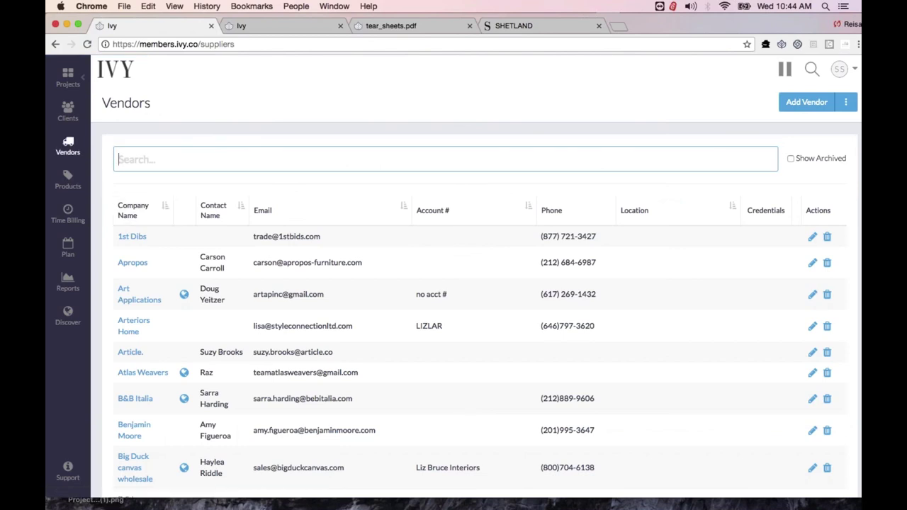
{"action": "left_click", "coordinate": [58, 185]}
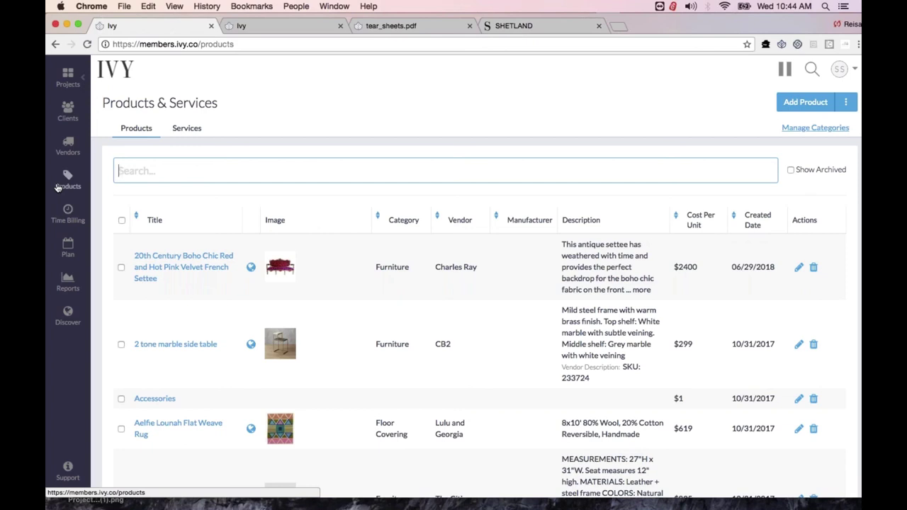
{"action": "left_click", "coordinate": [59, 186]}
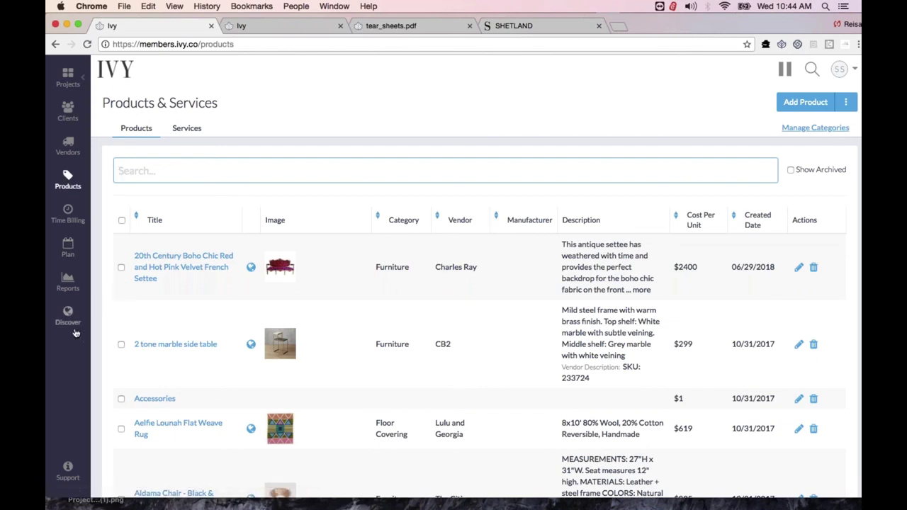
Check the account's training and community resource options without opening one, and return to the Granville Design dashboard
{"action": "left_click", "coordinate": [854, 71]}
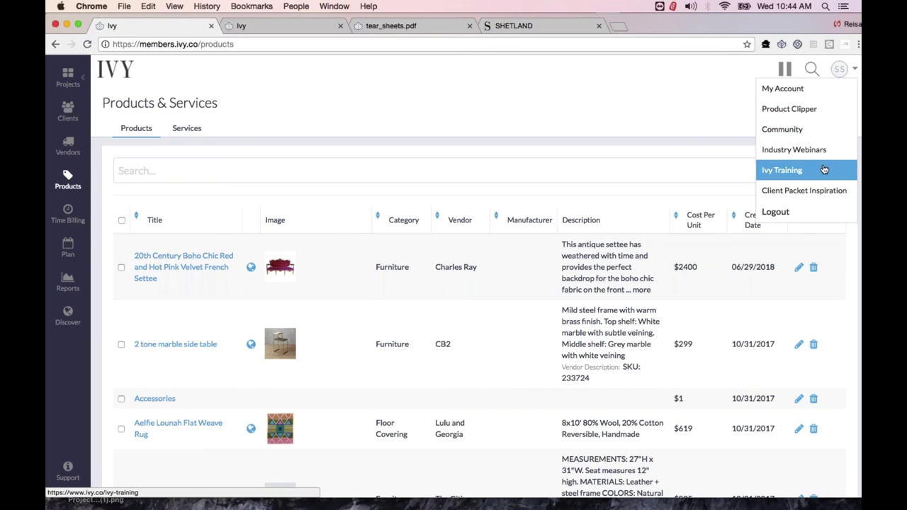
{"action": "left_click", "coordinate": [475, 156]}
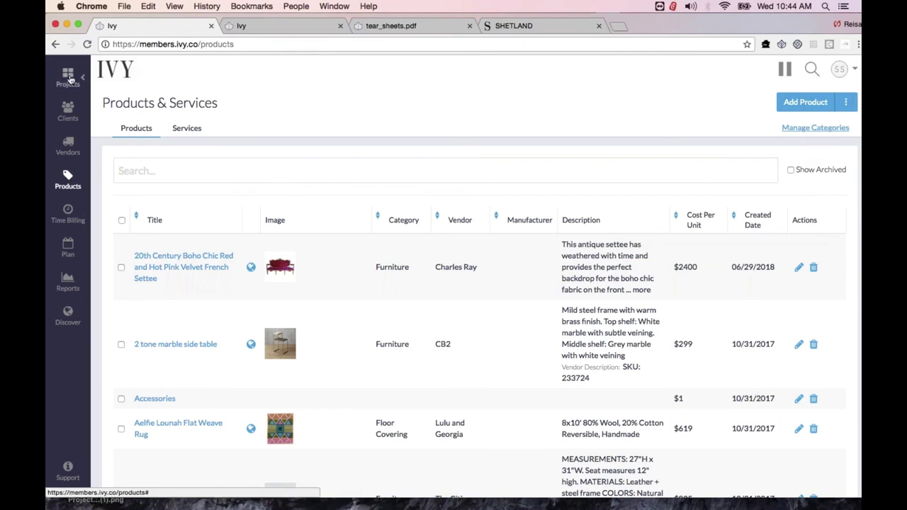
{"action": "left_click", "coordinate": [120, 73]}
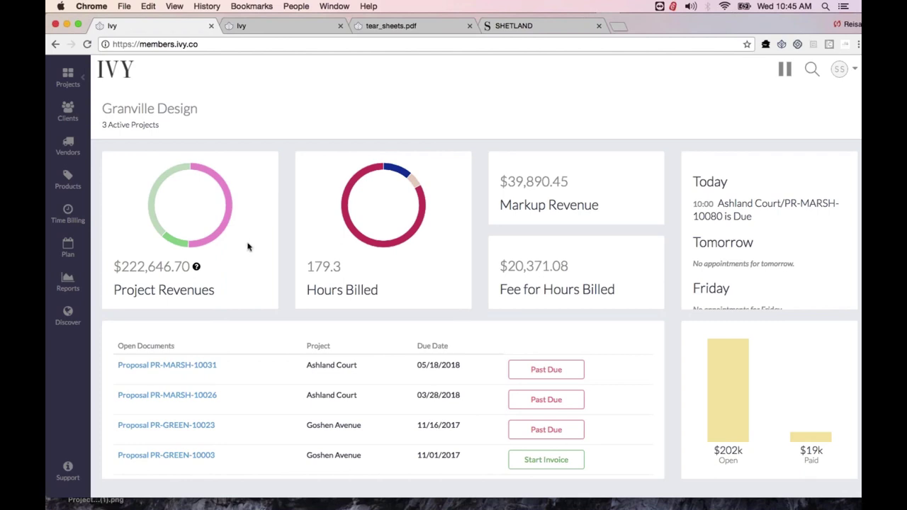
{"action": "mouse_move", "coordinate": [607, 489]}
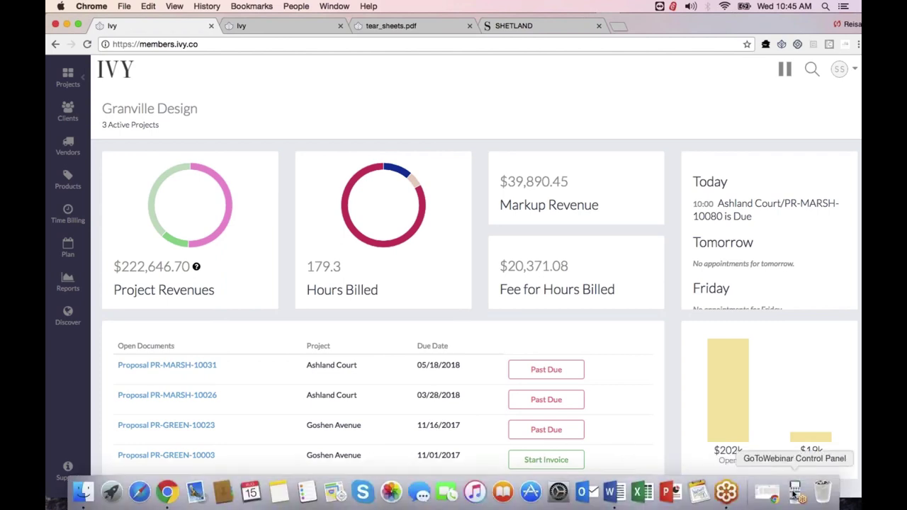